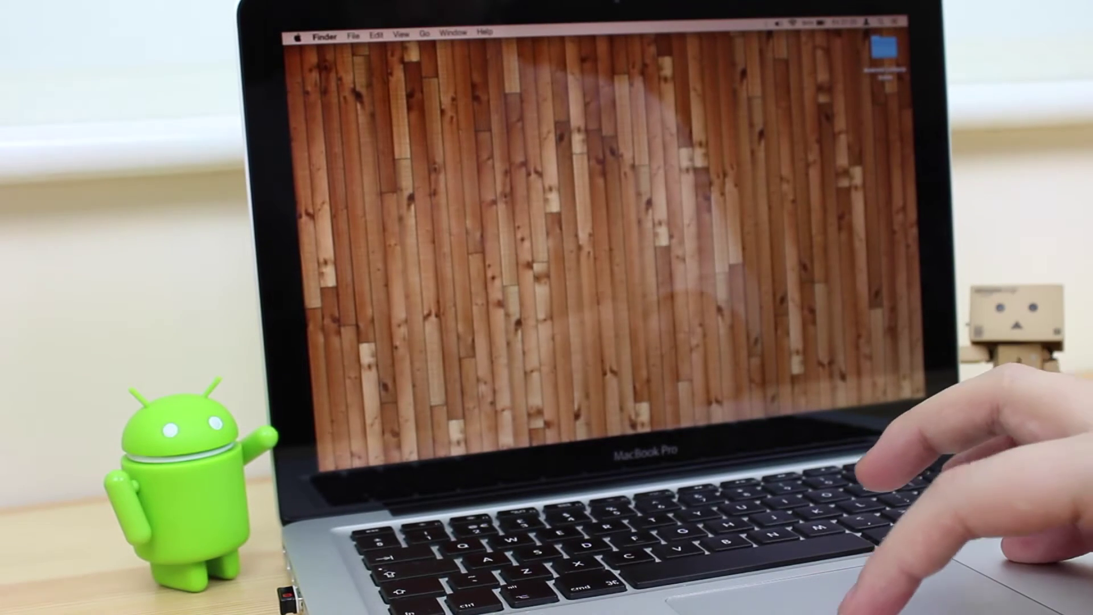
Step: Launch Chrome and show full history with recent tabs from Nexus 5, Nexus 7 and MacBook Air
{"action": "left_click", "coordinate": [618, 422]}
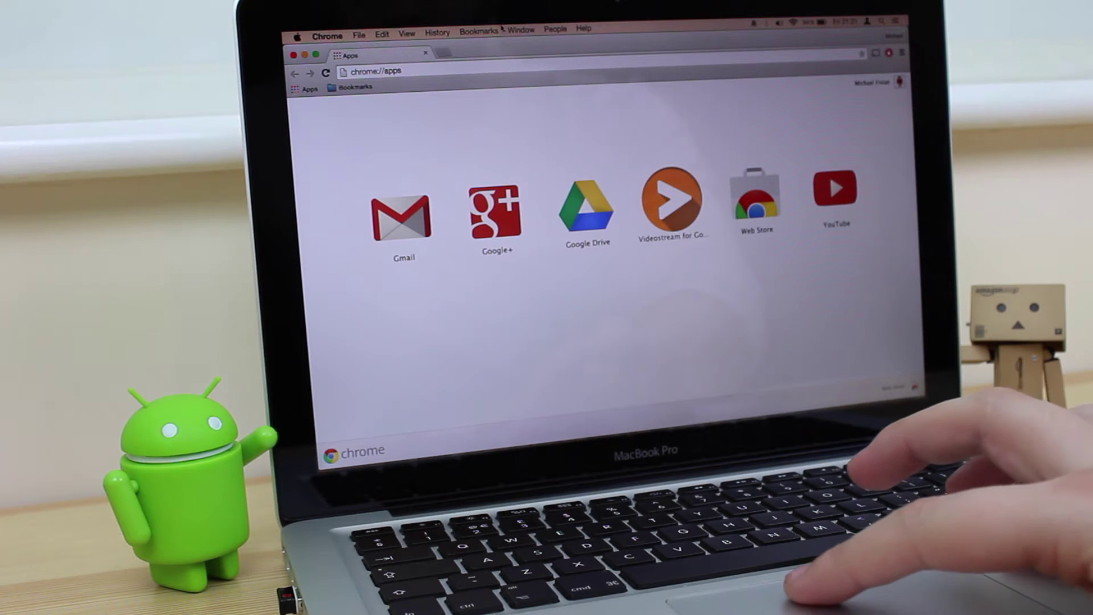
{"action": "left_click", "coordinate": [442, 36]}
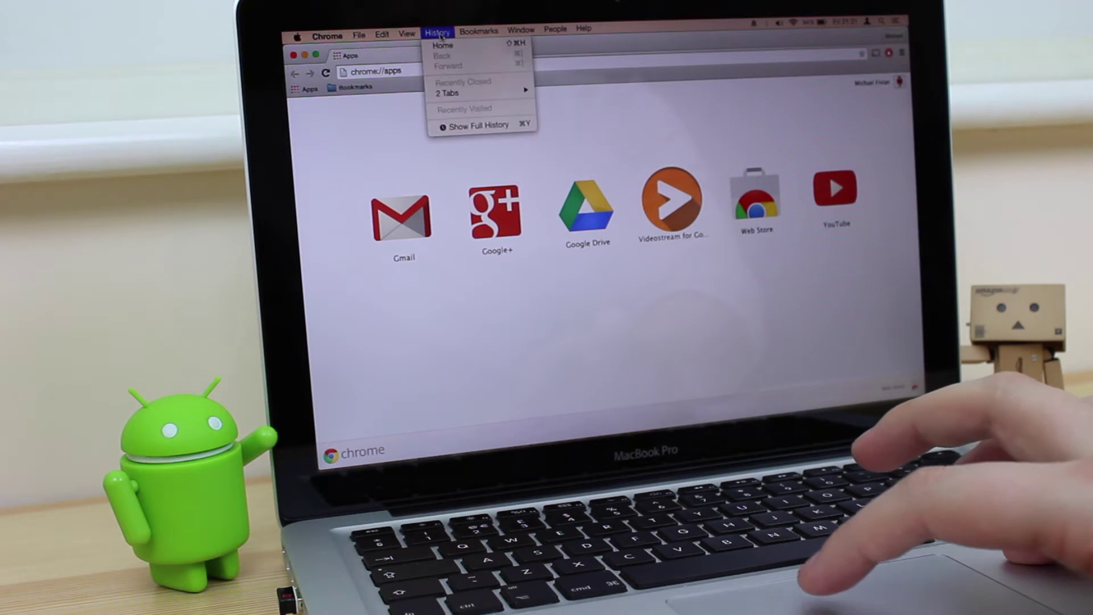
{"action": "left_click", "coordinate": [469, 126]}
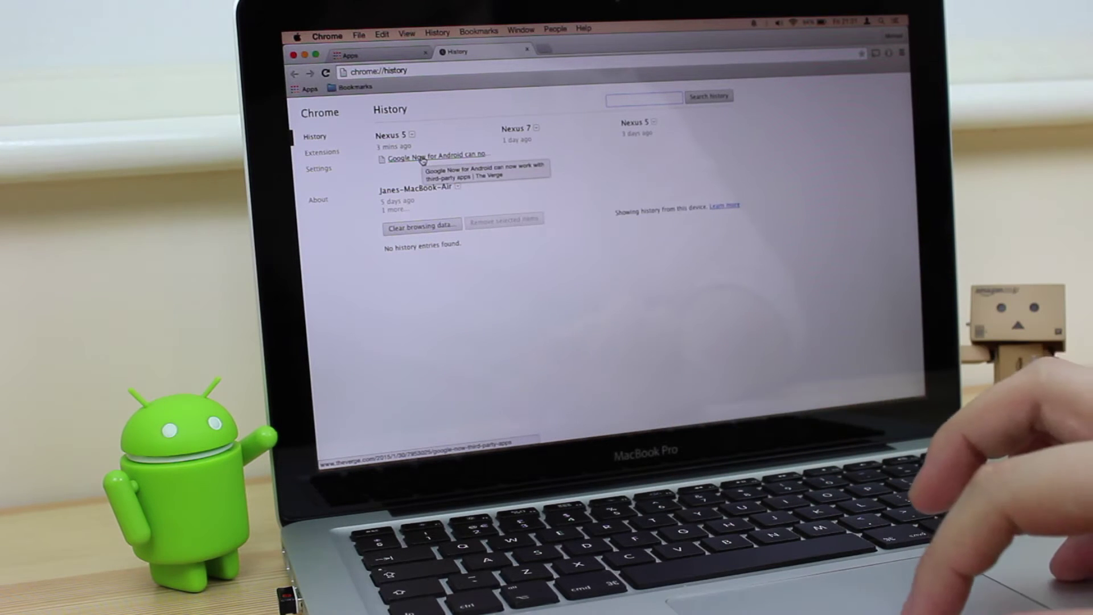
Step: Open the Nexus 5 tab 'Google Now for Android can now work with third-party apps'
{"action": "left_click", "coordinate": [422, 161]}
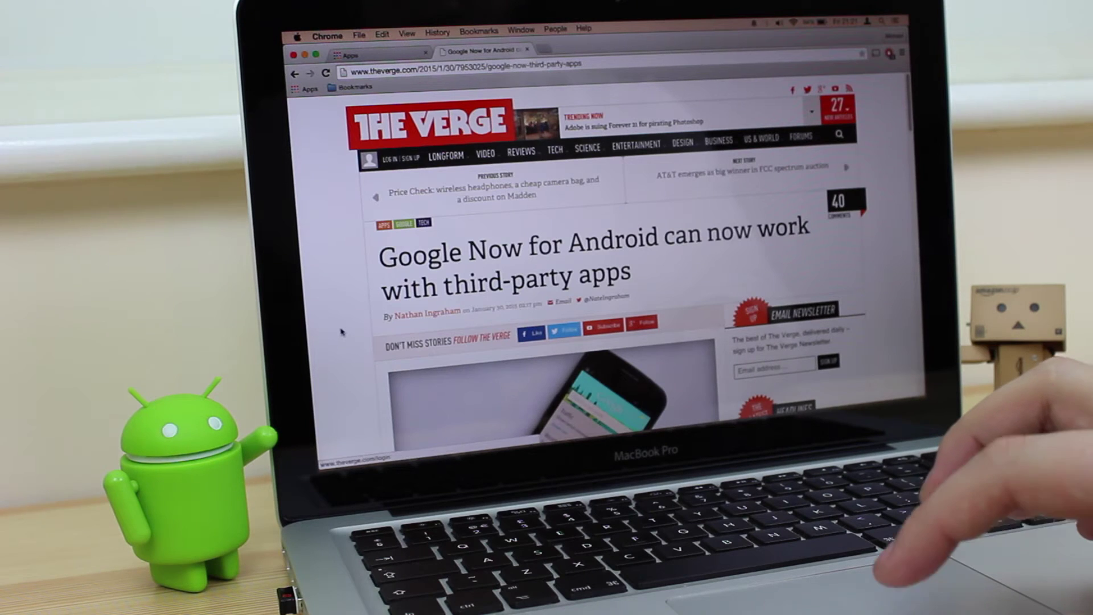
{"action": "scroll", "coordinate": [342, 331], "scroll_direction": "down", "scroll_amount": 3}
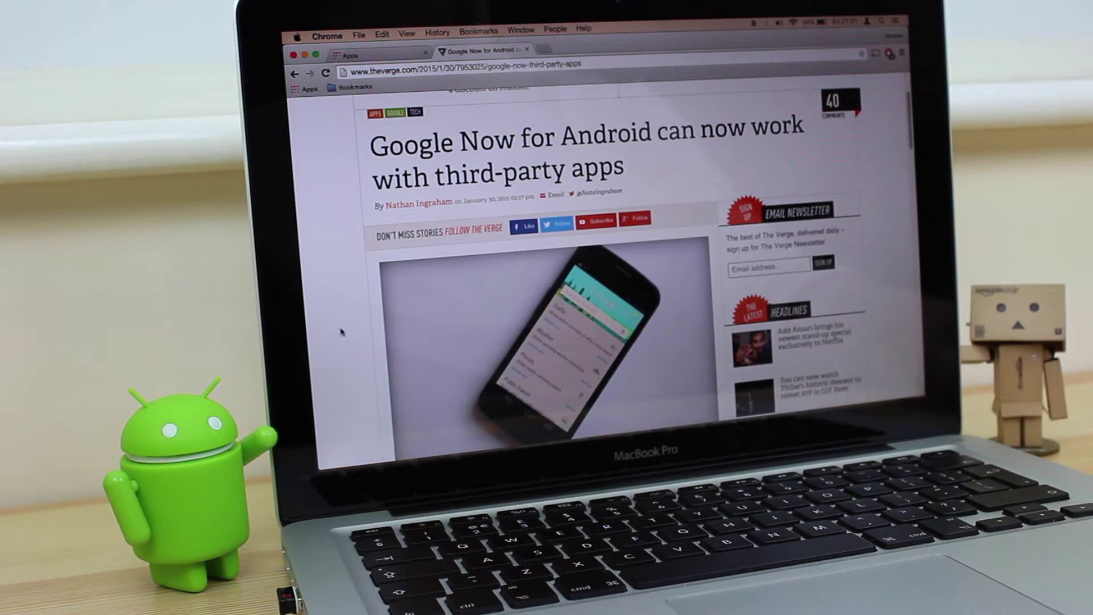
{"action": "left_click", "coordinate": [348, 87]}
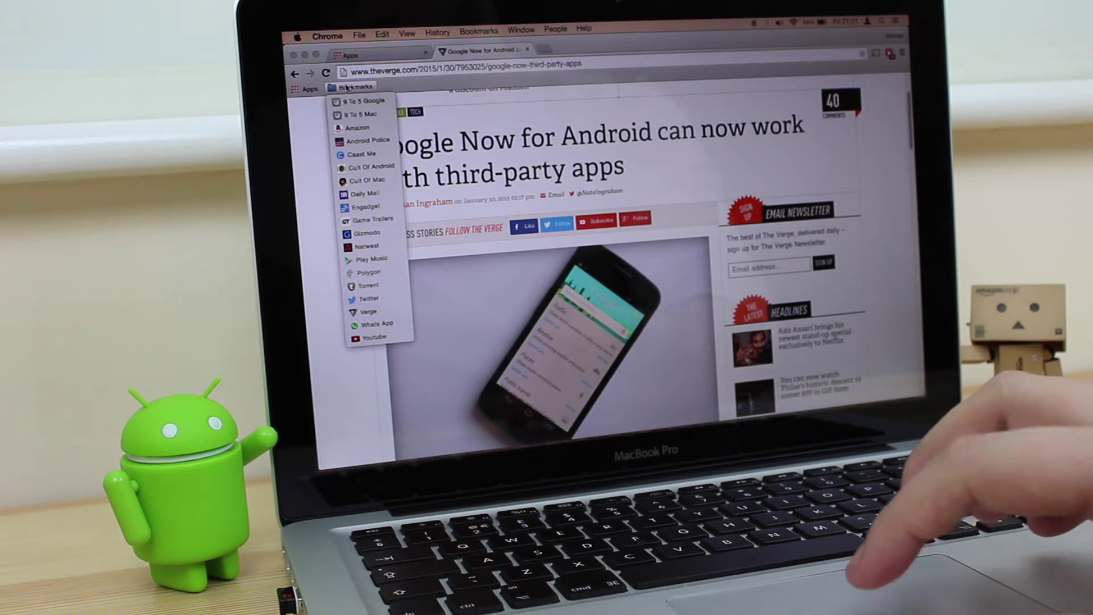
{"action": "left_click", "coordinate": [361, 154]}
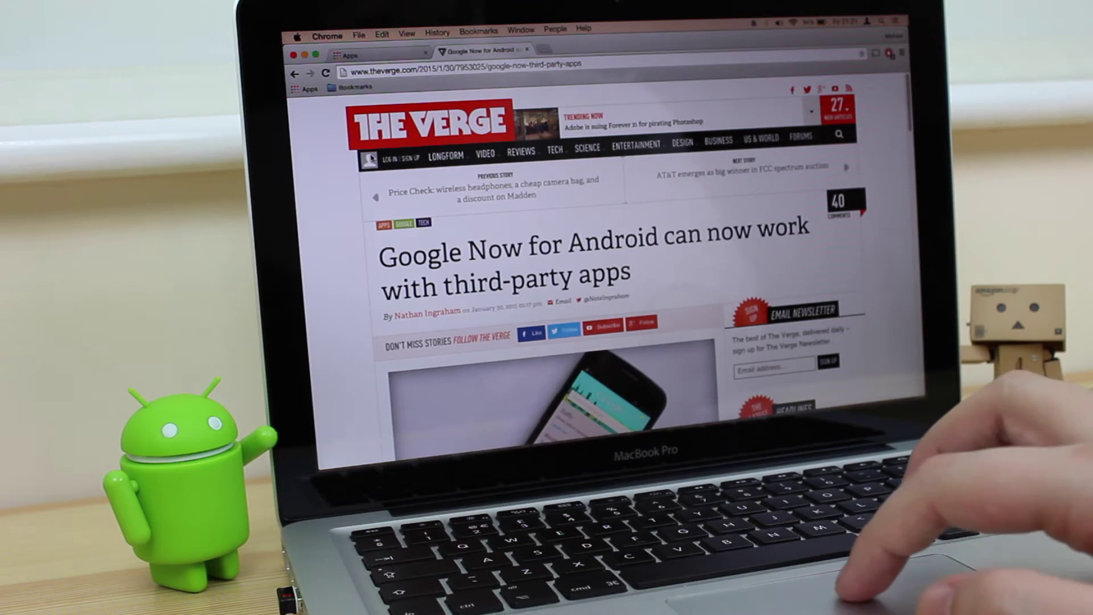
{"action": "scroll", "coordinate": [334, 272], "scroll_direction": "down", "scroll_amount": 5}
{"action": "scroll", "coordinate": [334, 272], "scroll_direction": "down", "scroll_amount": 5}
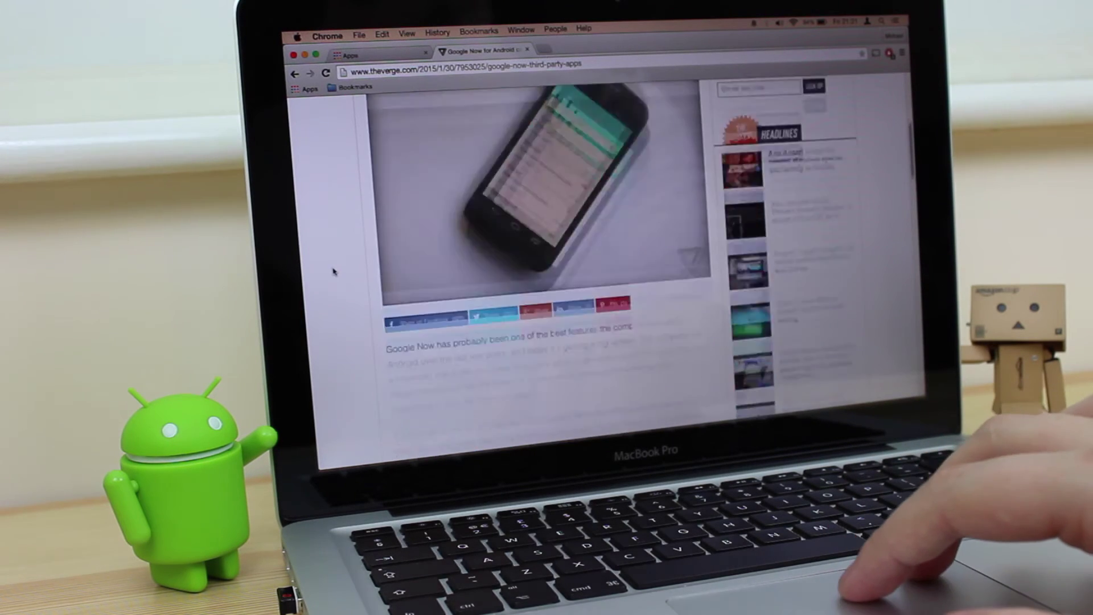
{"action": "scroll", "coordinate": [334, 272], "scroll_direction": "down", "scroll_amount": 3}
{"action": "scroll", "coordinate": [334, 272], "scroll_direction": "down", "scroll_amount": 3}
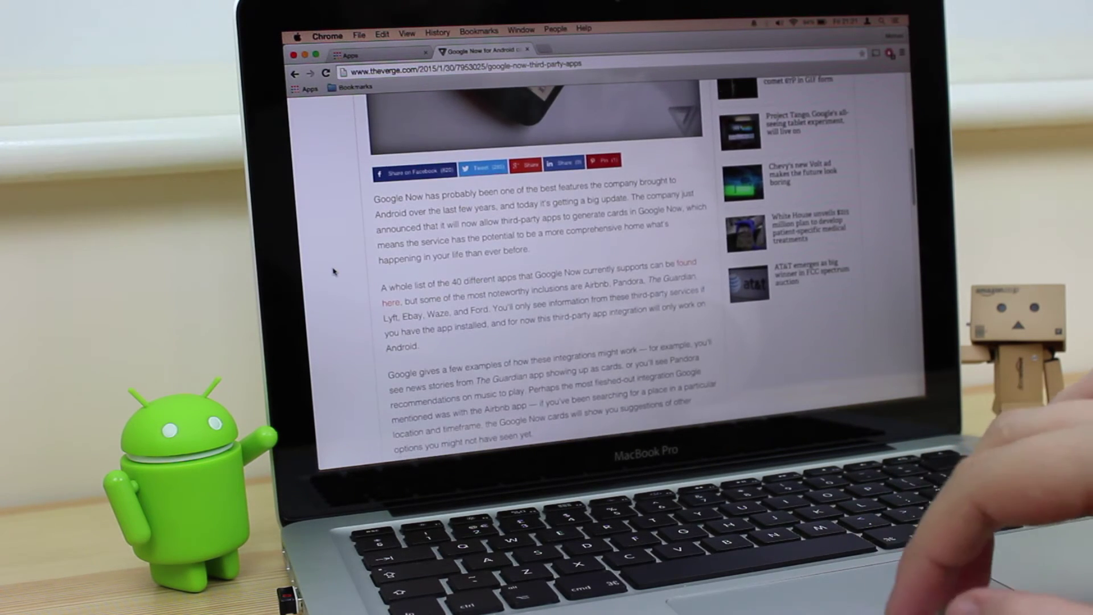
{"action": "scroll", "coordinate": [334, 272], "scroll_direction": "down", "scroll_amount": 3}
{"action": "scroll", "coordinate": [334, 271], "scroll_direction": "up", "scroll_amount": 10}
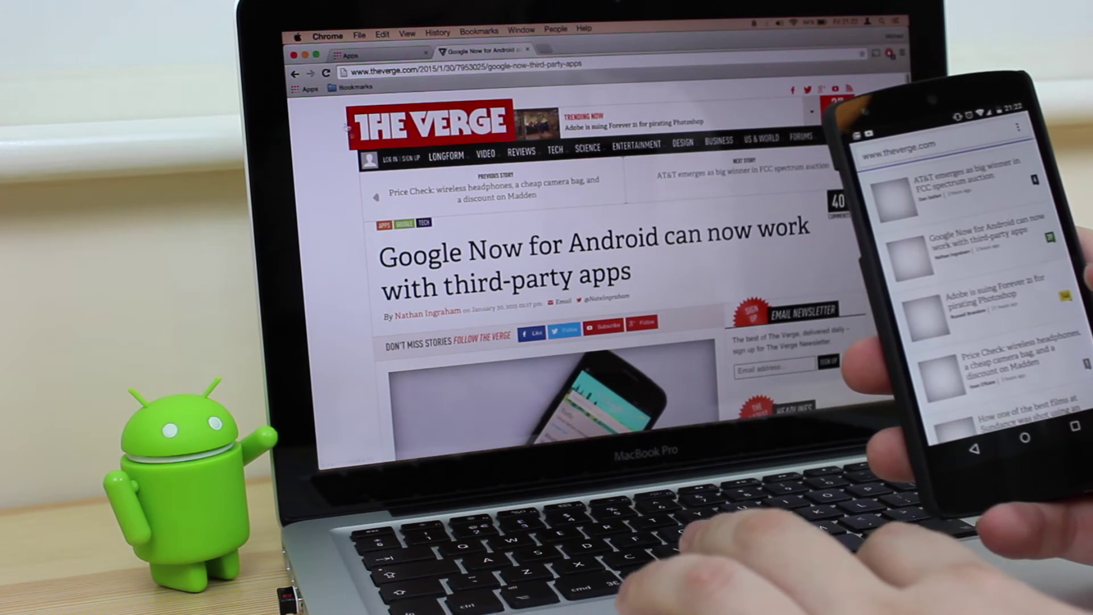
Step: Load the Vine Kids article through the Caast Me bookmark, then quit Chrome
{"action": "left_click", "coordinate": [348, 86]}
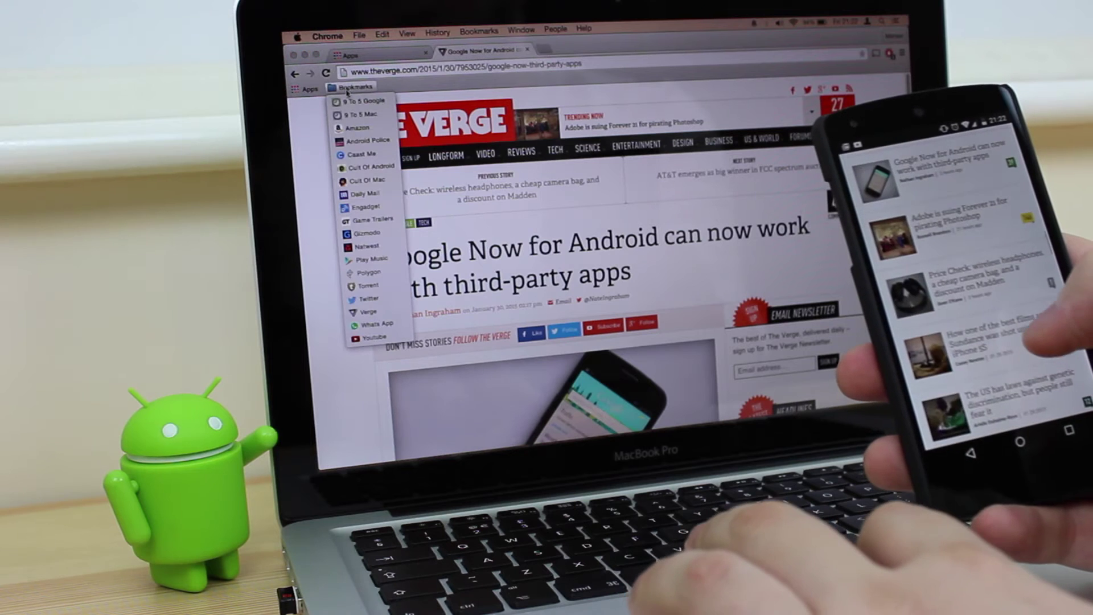
{"action": "left_click", "coordinate": [353, 153]}
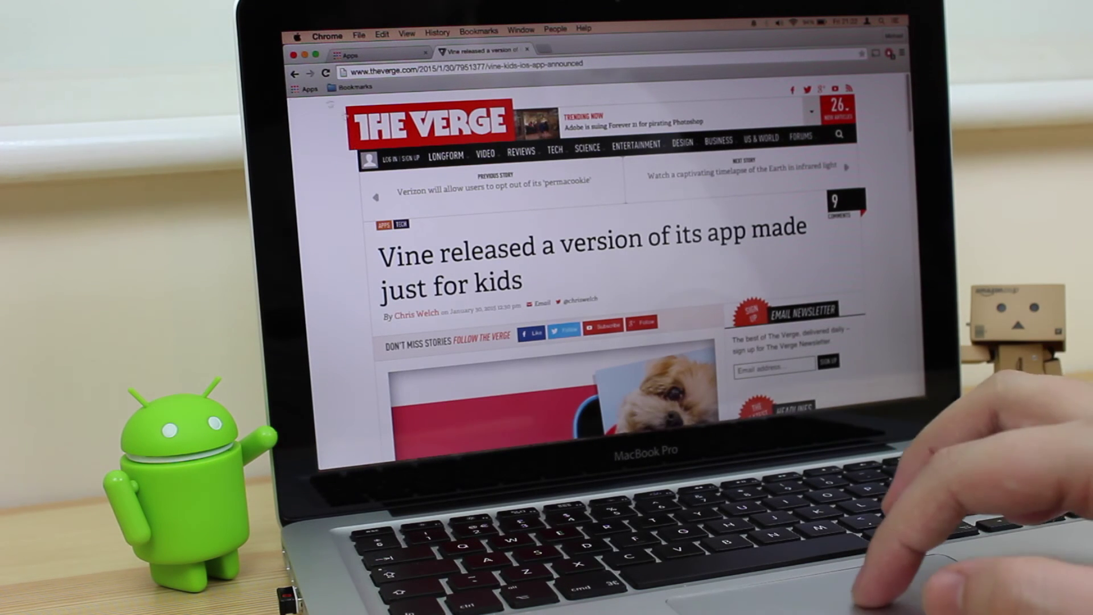
{"action": "scroll", "coordinate": [324, 271], "scroll_direction": "down", "scroll_amount": 5}
{"action": "scroll", "coordinate": [325, 271], "scroll_direction": "up", "scroll_amount": 1}
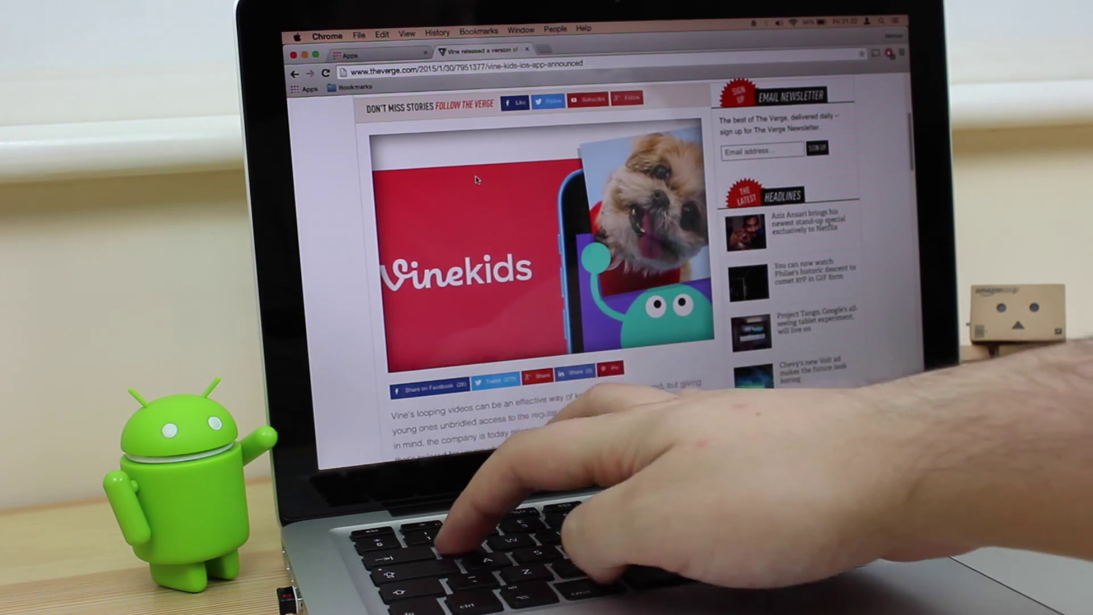
{"action": "key", "text": "super+q"}
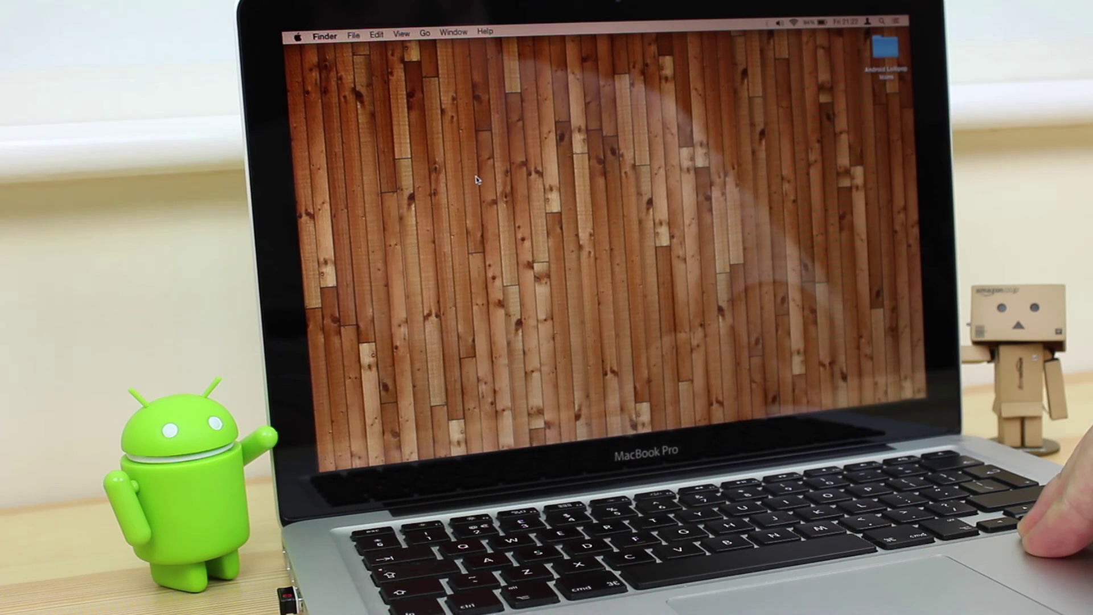